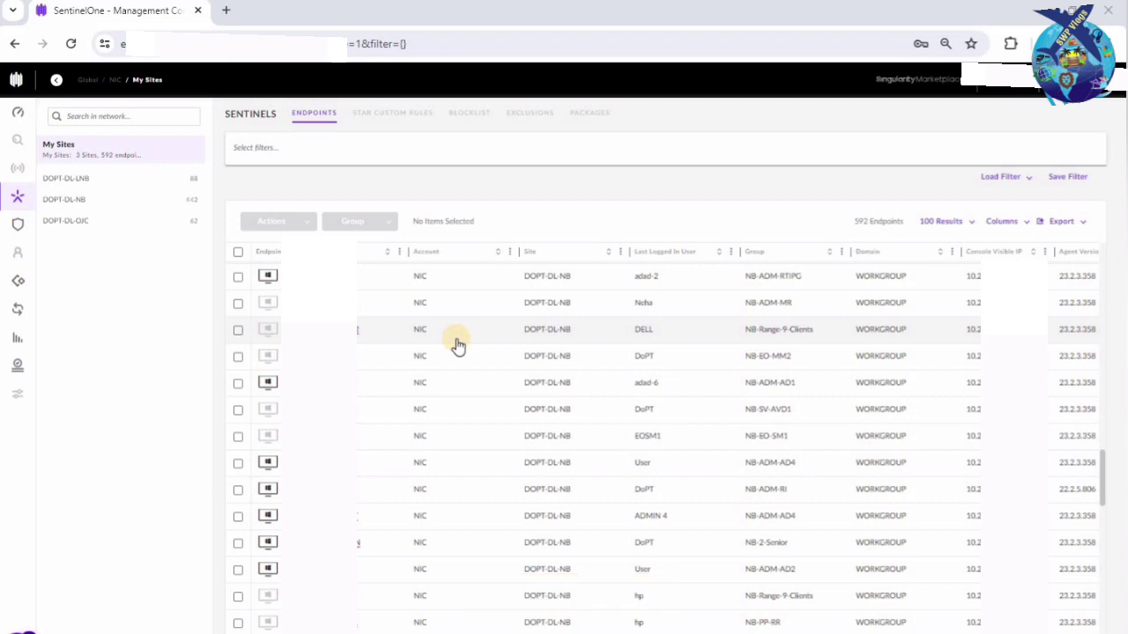
Open the network control firewall rules for the NB-ADM-AD4 group in the DOPT-DL-NB site.
{"action": "left_click", "coordinate": [64, 199]}
{"action": "left_click", "coordinate": [67, 333]}
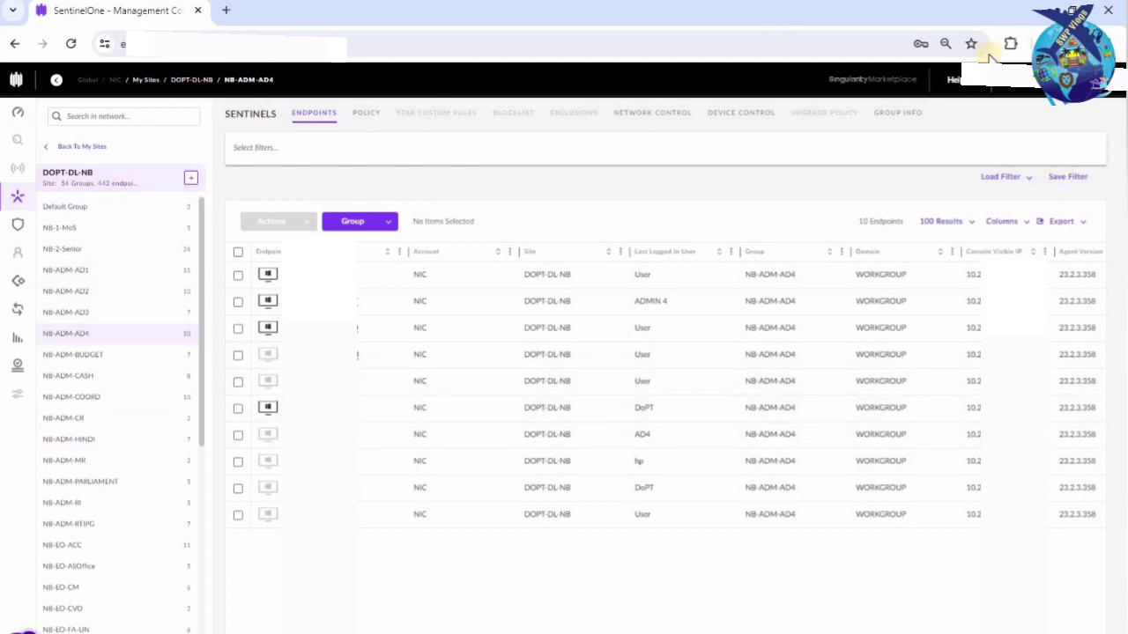
{"action": "left_click", "coordinate": [669, 116]}
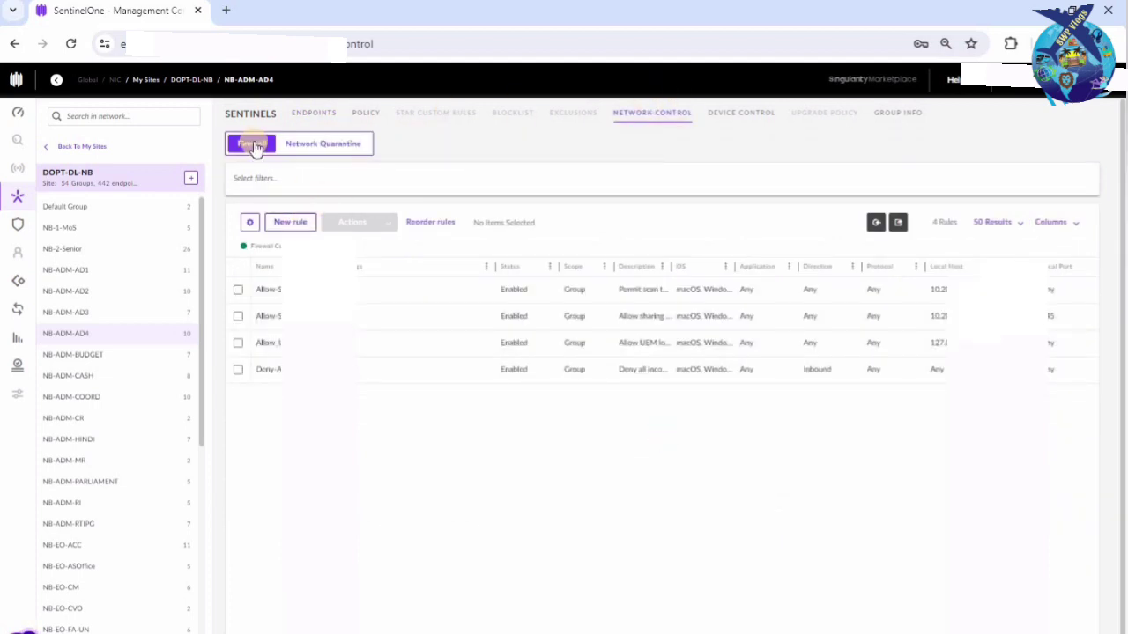
Start a new firewall rule named "allow sharing" for Windows with the Allow action and description "sharing allow", and continue to its rule values.
{"action": "left_click", "coordinate": [280, 222]}
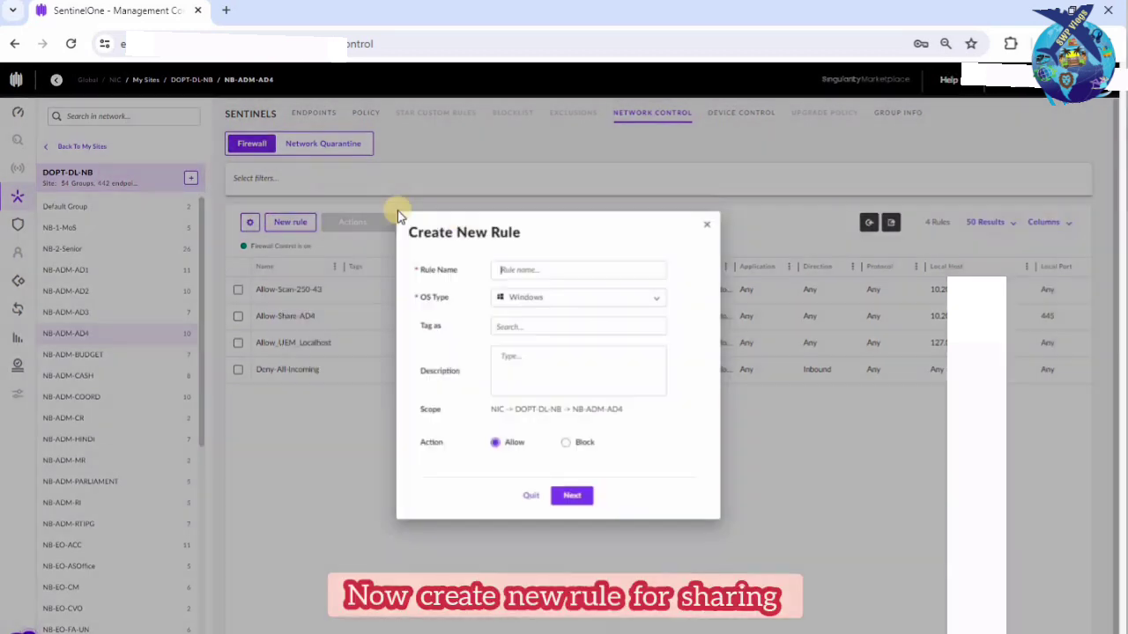
{"action": "left_click", "coordinate": [510, 272]}
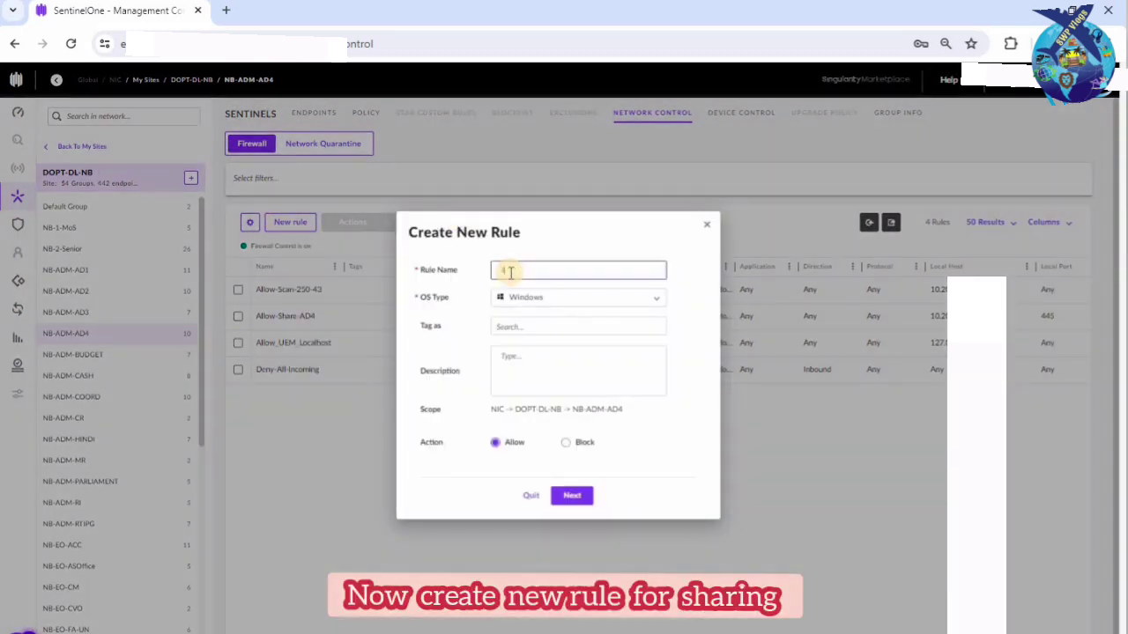
{"action": "type", "text": "Allow-"}
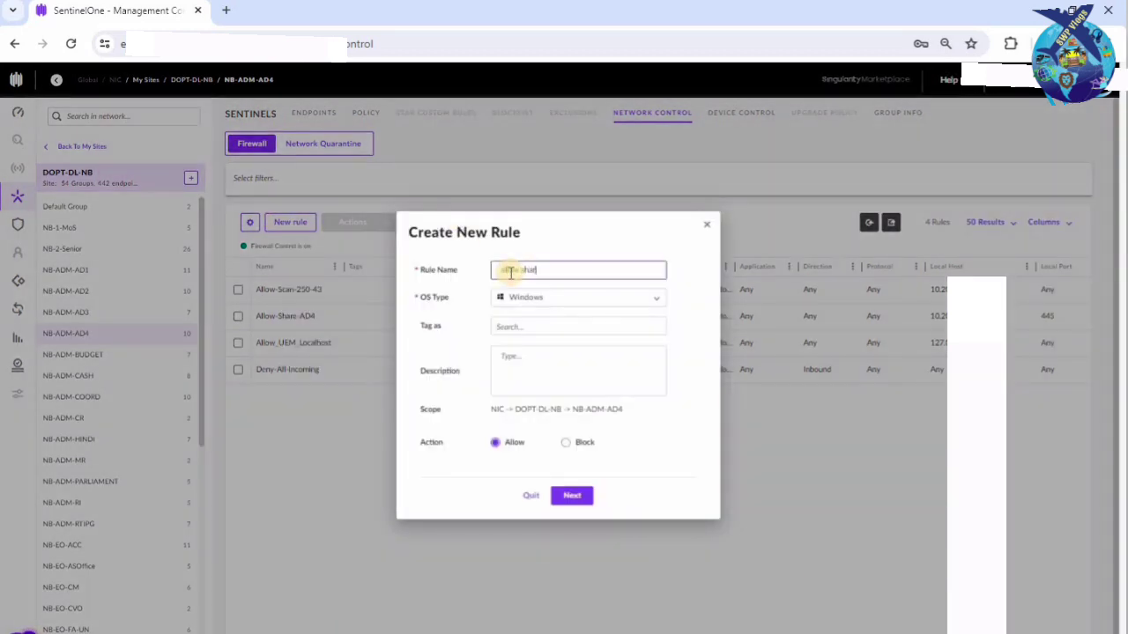
{"action": "left_click", "coordinate": [561, 297]}
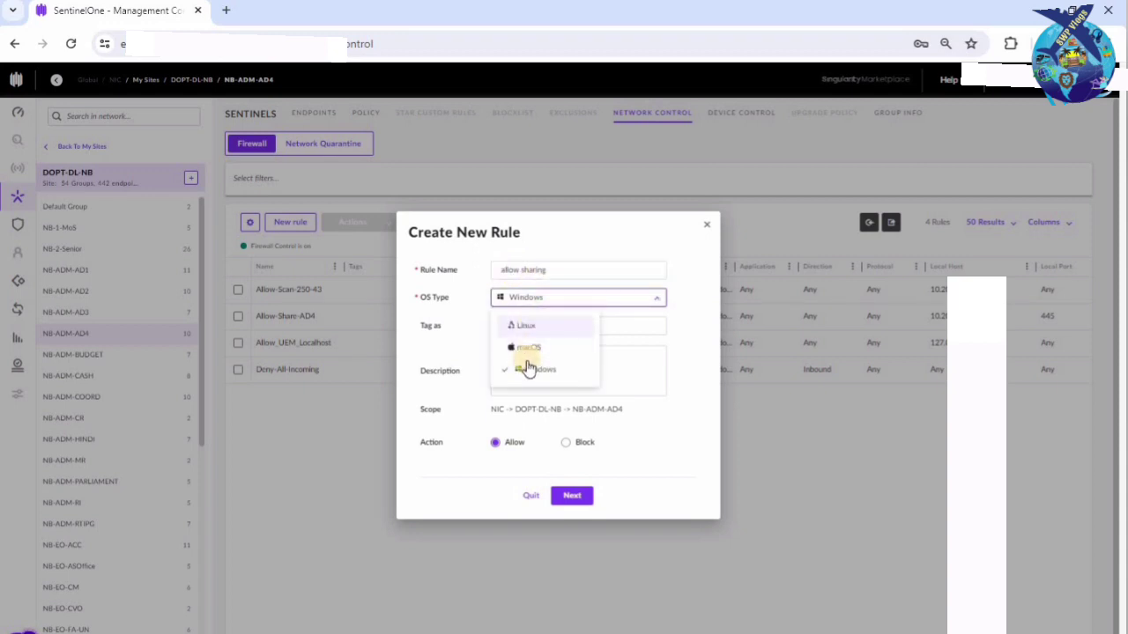
{"action": "left_click", "coordinate": [530, 369]}
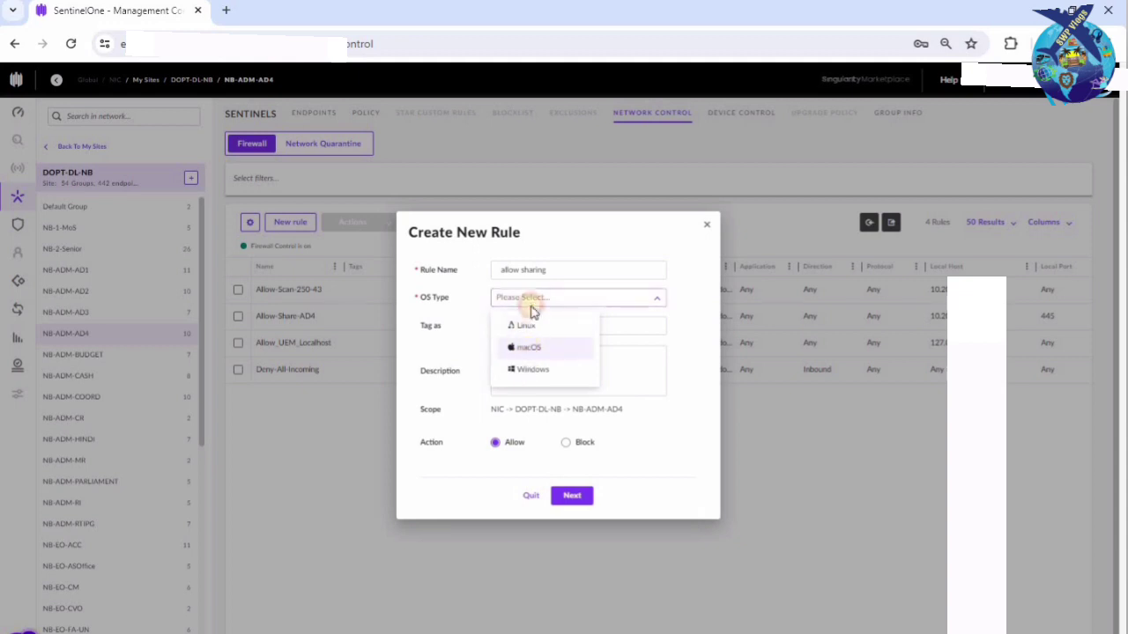
{"action": "left_click", "coordinate": [530, 369]}
{"action": "left_click", "coordinate": [536, 327]}
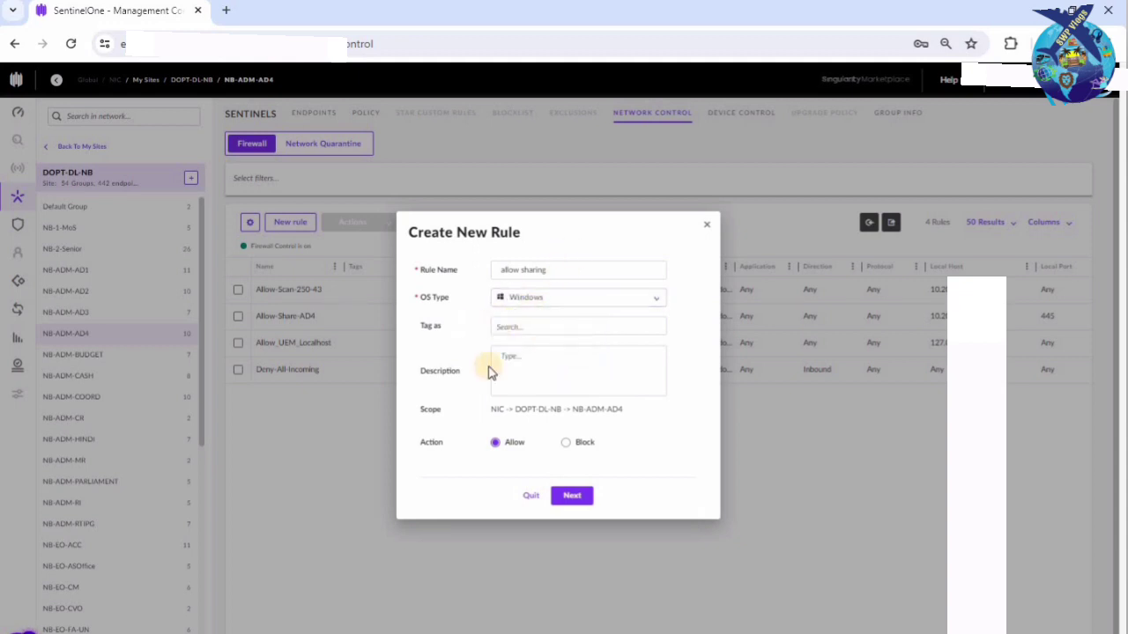
{"action": "left_click", "coordinate": [547, 356]}
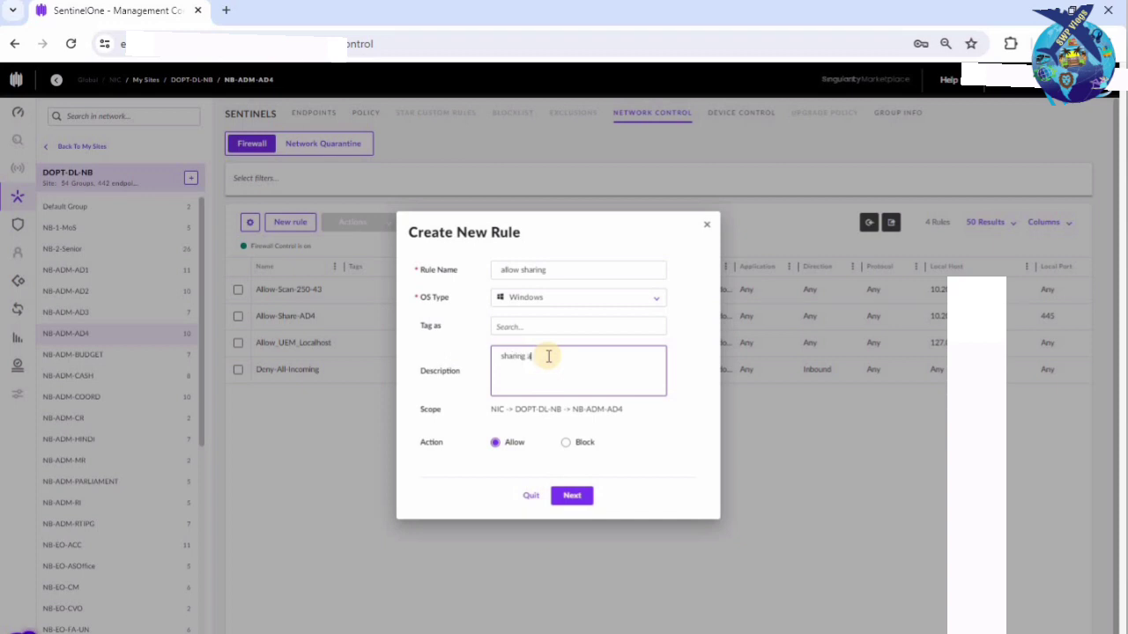
{"action": "type", "text": "sharing allow"}
{"action": "left_click", "coordinate": [564, 498]}
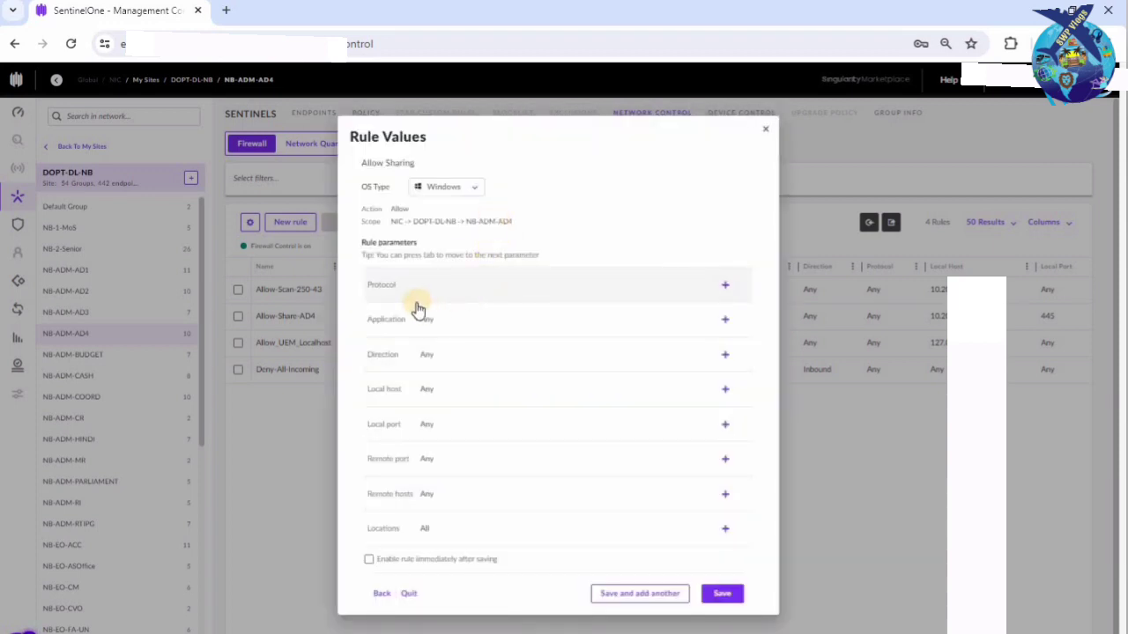
Leave the rule's direction at Any and set its local host to the computer's single IP address starting with 10.2.
{"action": "left_click", "coordinate": [491, 369]}
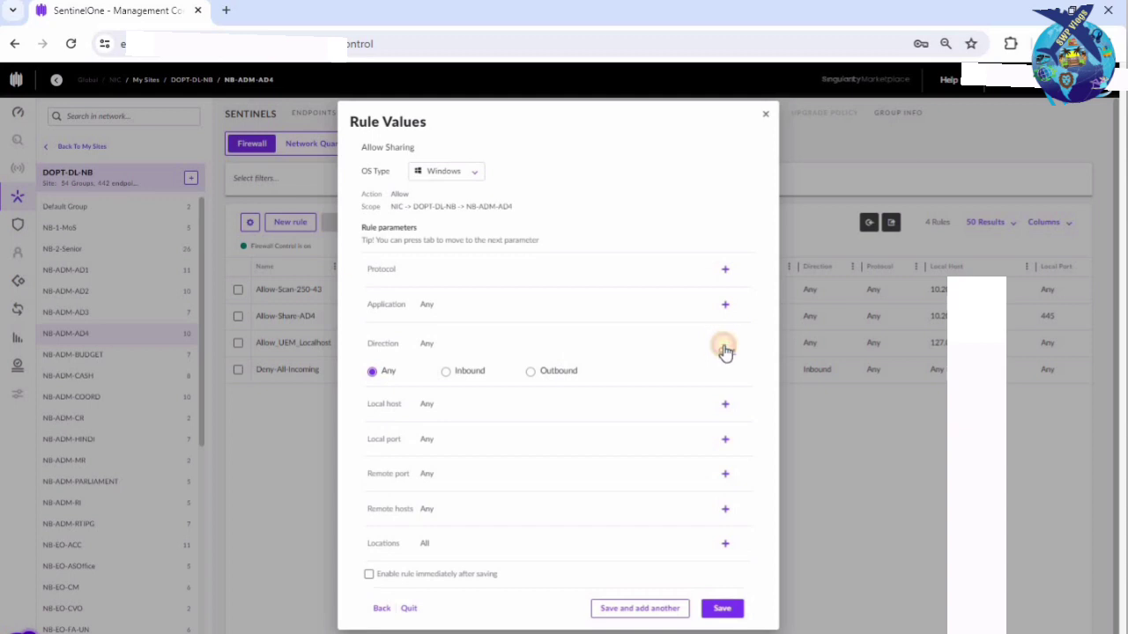
{"action": "left_click", "coordinate": [724, 352]}
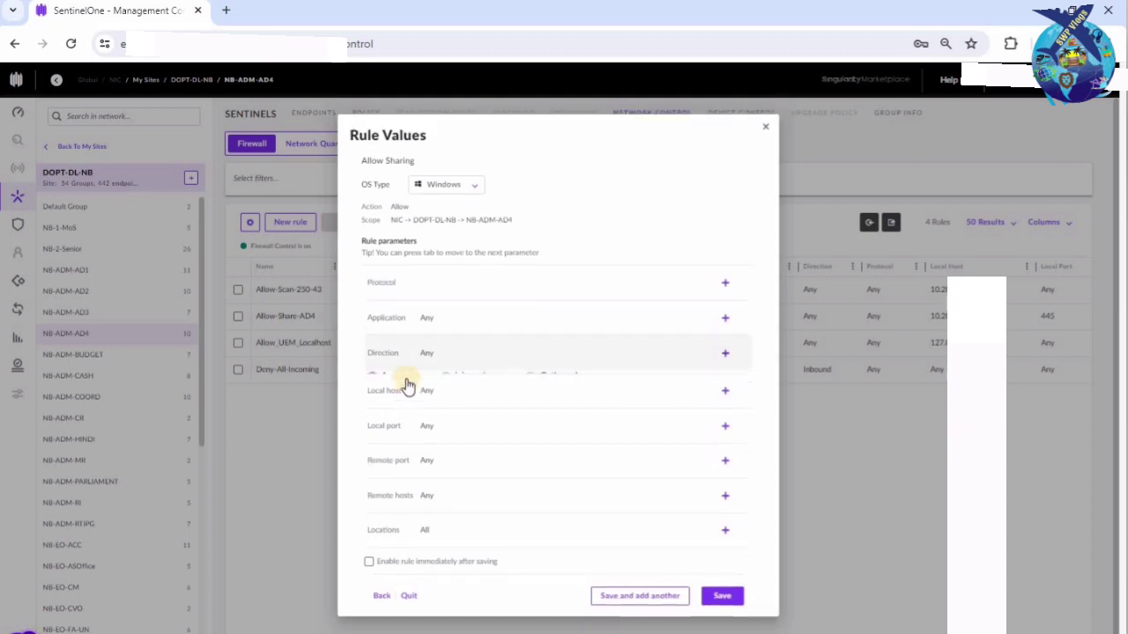
{"action": "left_click", "coordinate": [564, 393]}
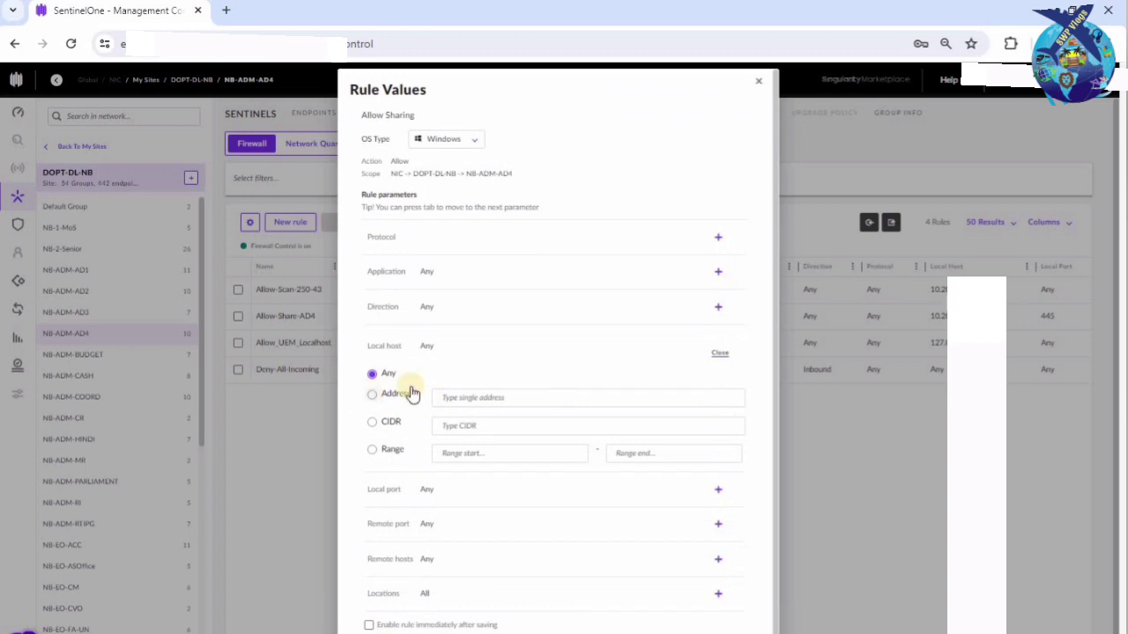
{"action": "left_click", "coordinate": [372, 394]}
{"action": "left_click", "coordinate": [453, 397]}
{"action": "type", "text": "10.2"}
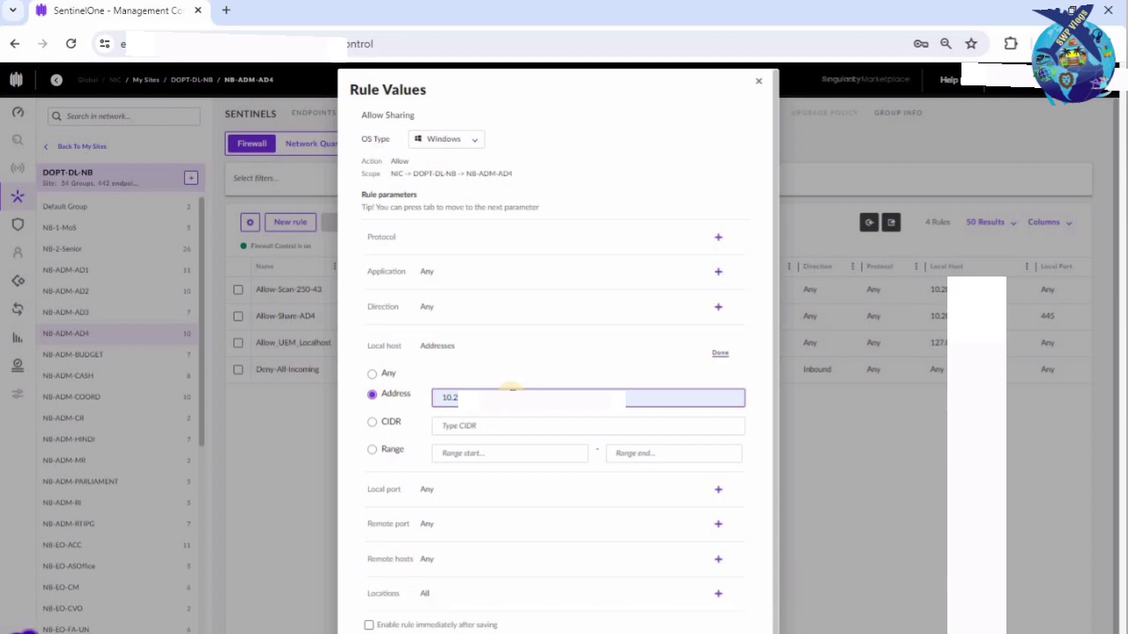
{"action": "left_click", "coordinate": [718, 356]}
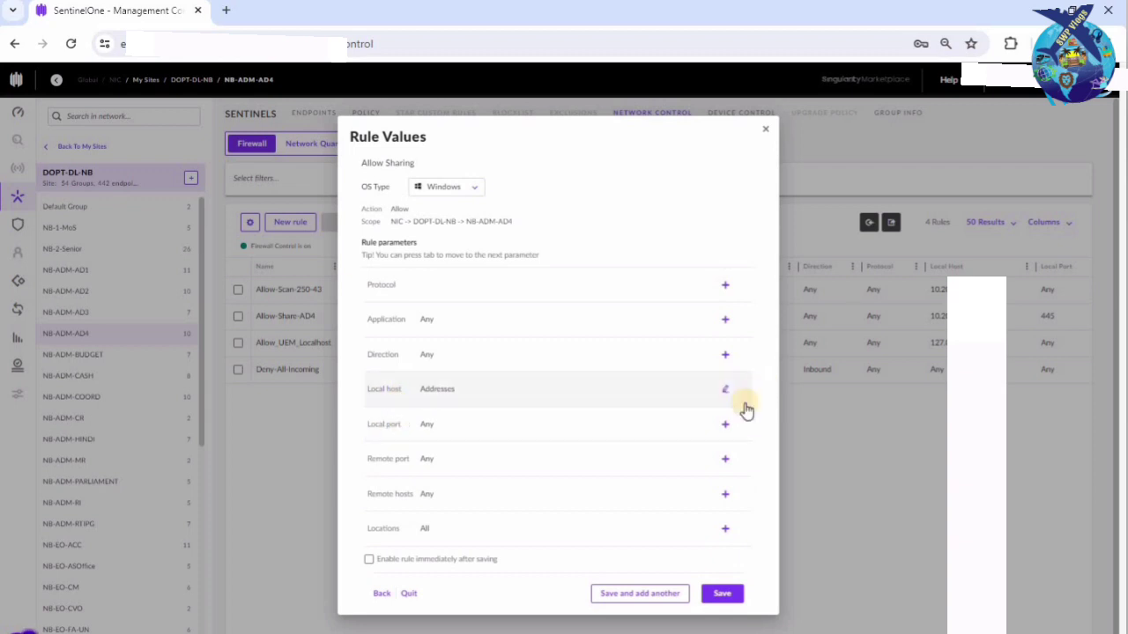
Restrict the rule's local port to port number 445.
{"action": "left_click", "coordinate": [534, 432]}
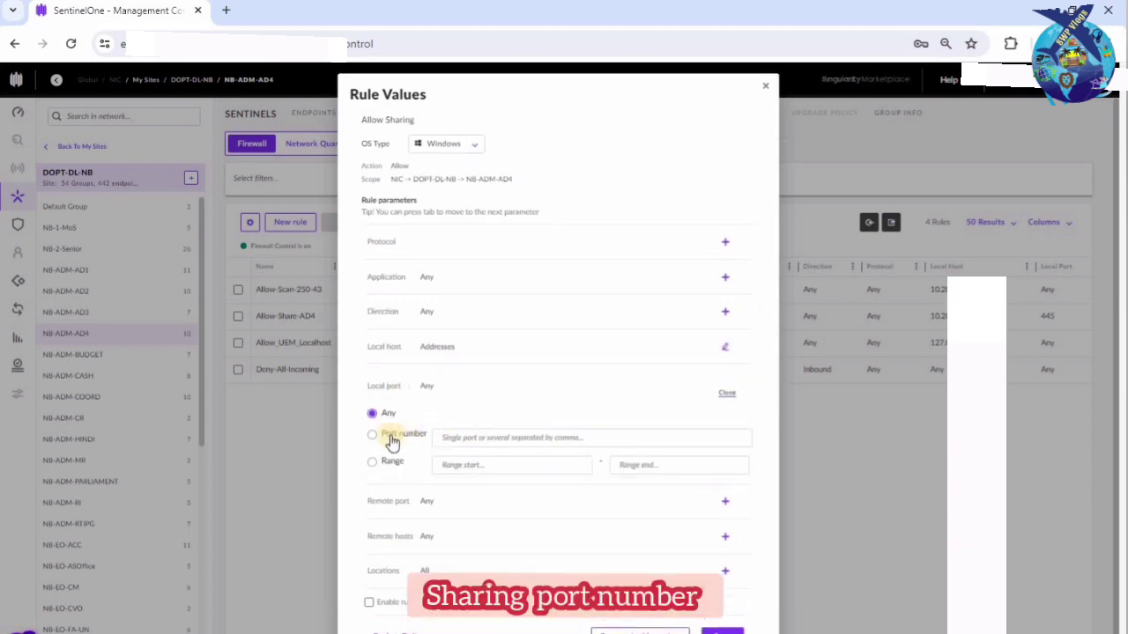
{"action": "left_click", "coordinate": [461, 435]}
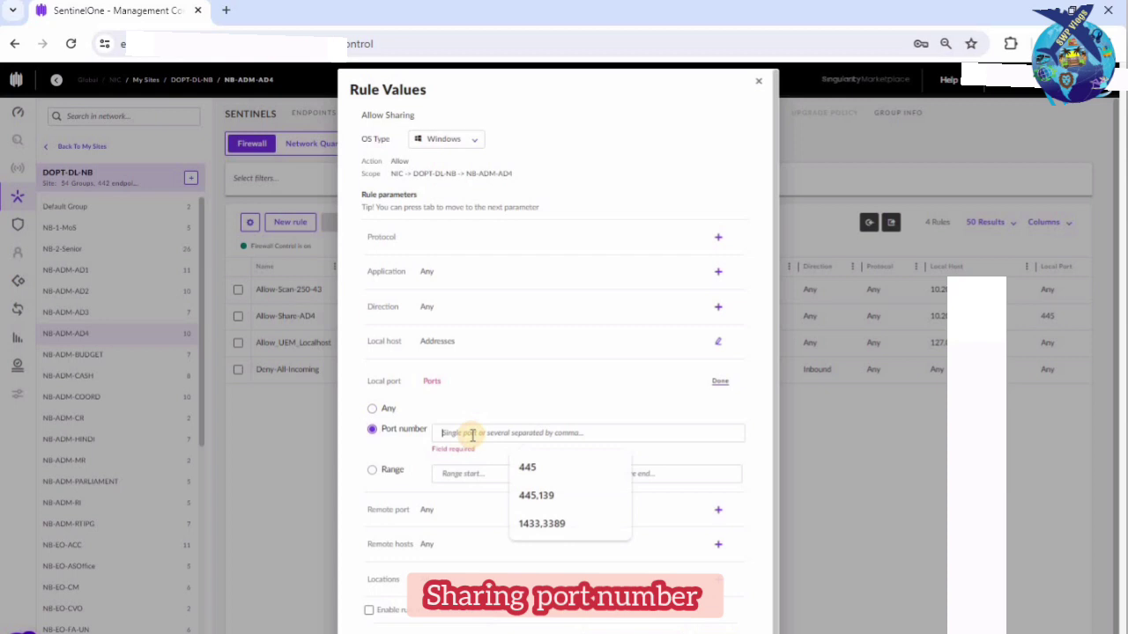
{"action": "left_click", "coordinate": [535, 467]}
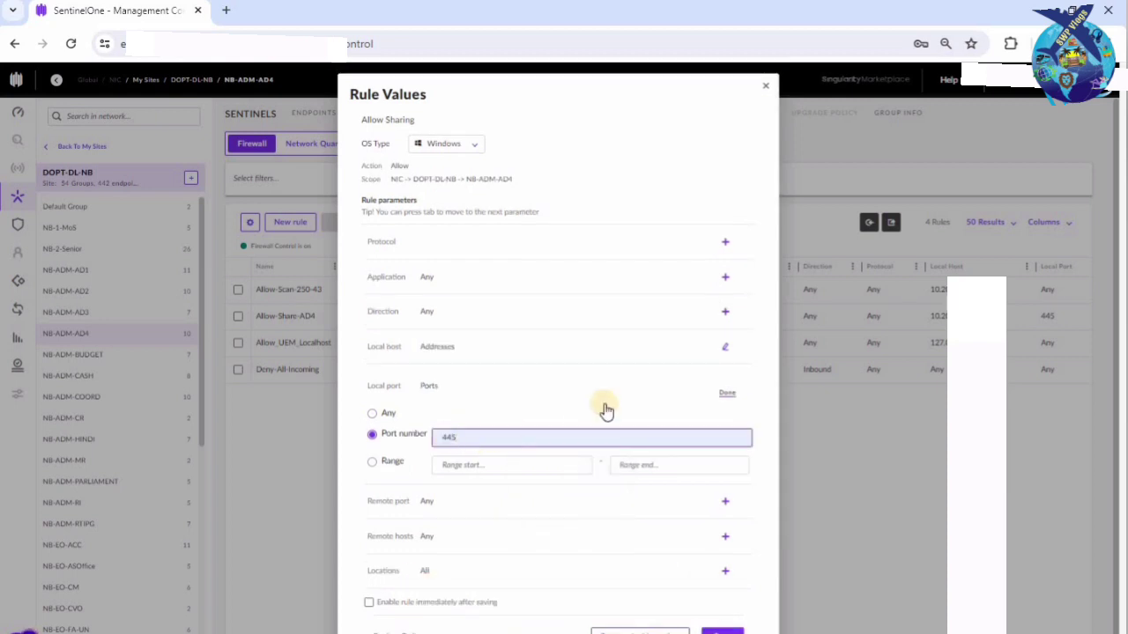
{"action": "left_click", "coordinate": [727, 392]}
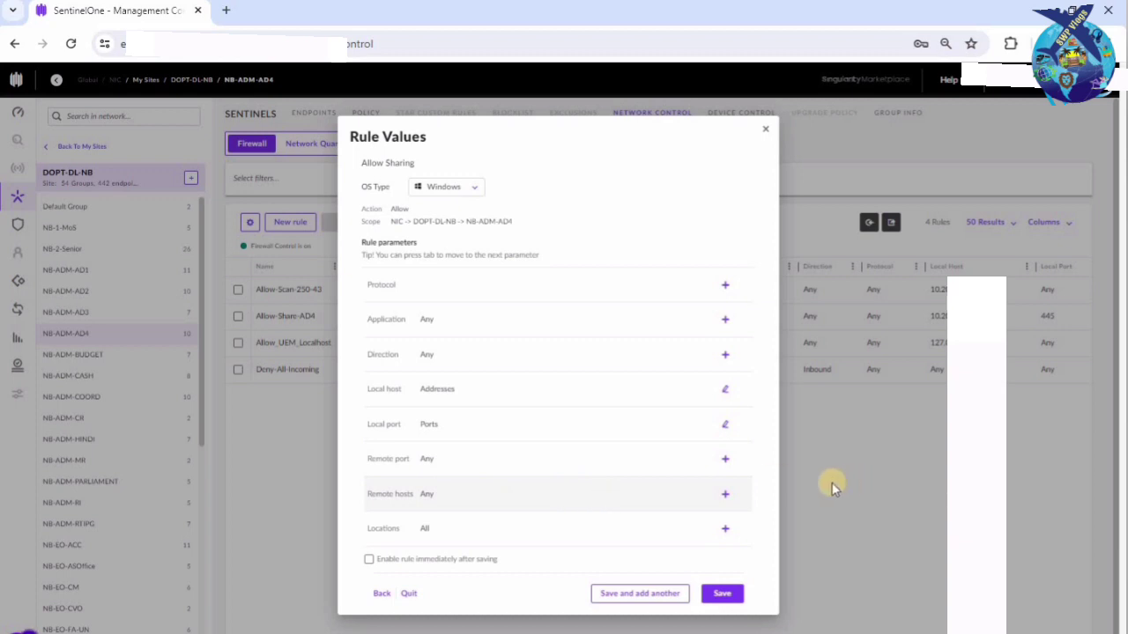
Set the remote hosts type to Address, and save the rule with immediate enabling turned on.
{"action": "left_click", "coordinate": [727, 490]}
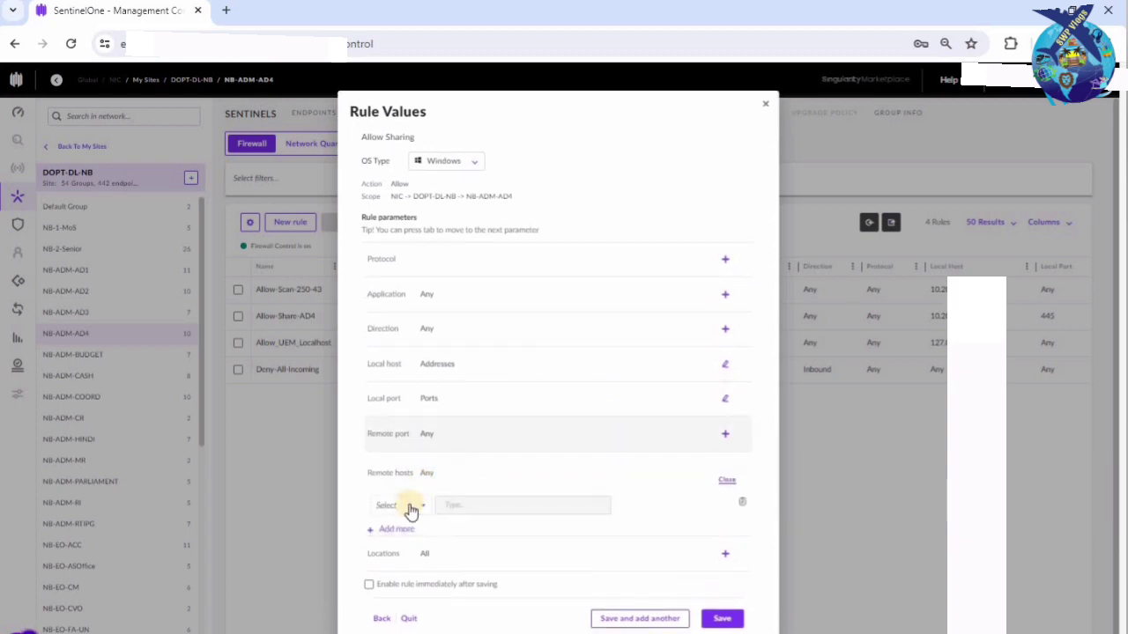
{"action": "left_click", "coordinate": [408, 504]}
{"action": "left_click", "coordinate": [396, 529]}
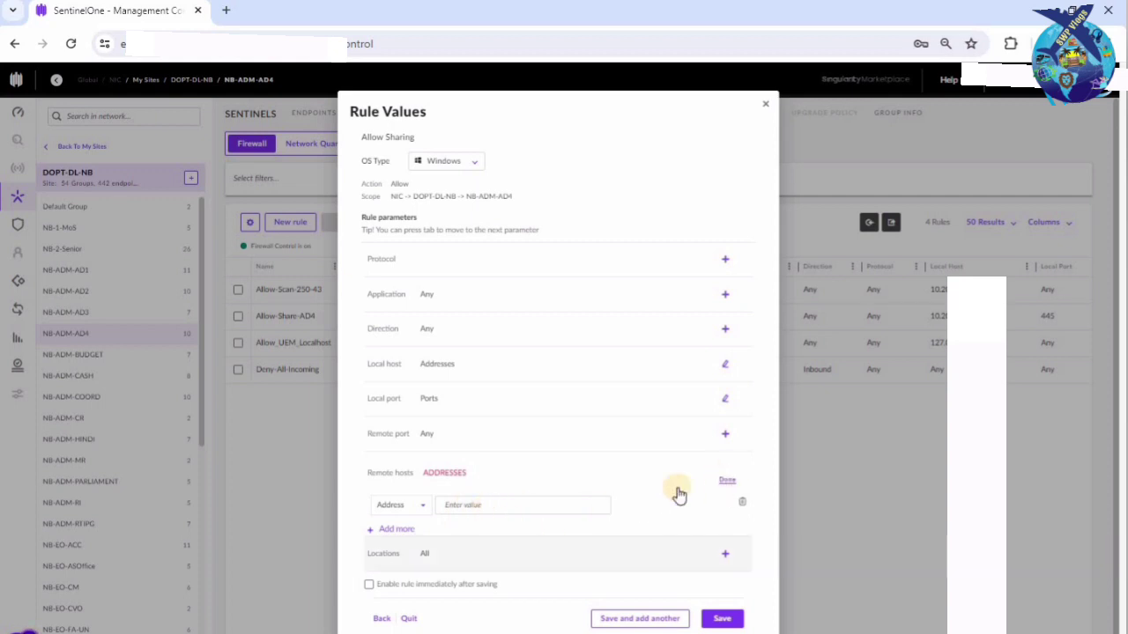
{"action": "left_click", "coordinate": [723, 480]}
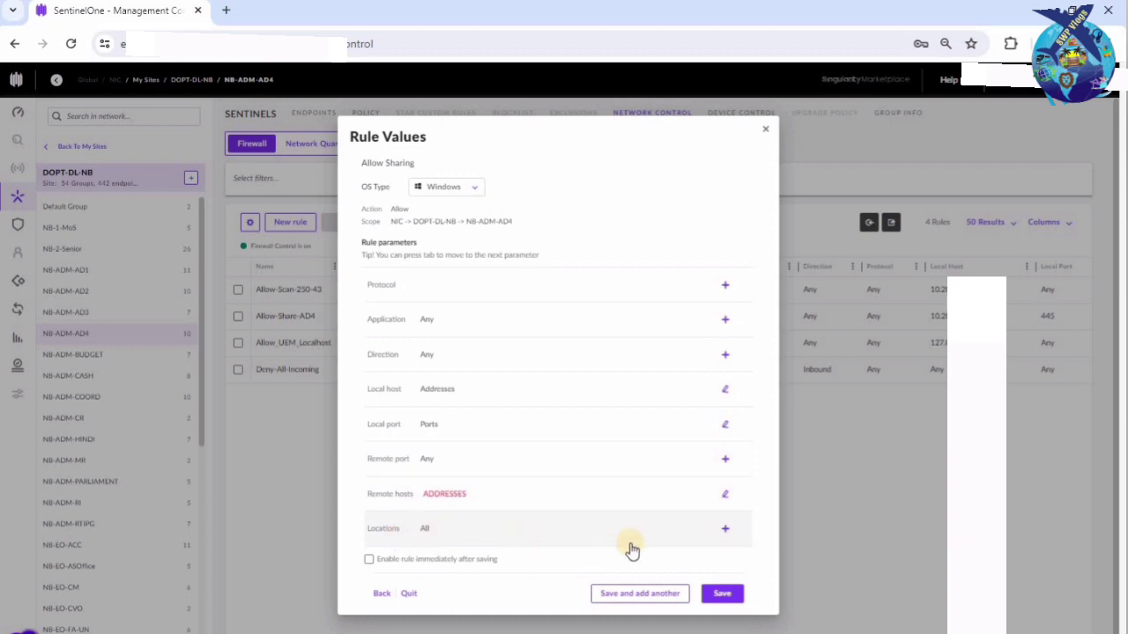
{"action": "left_click", "coordinate": [370, 562]}
{"action": "left_click", "coordinate": [713, 596]}
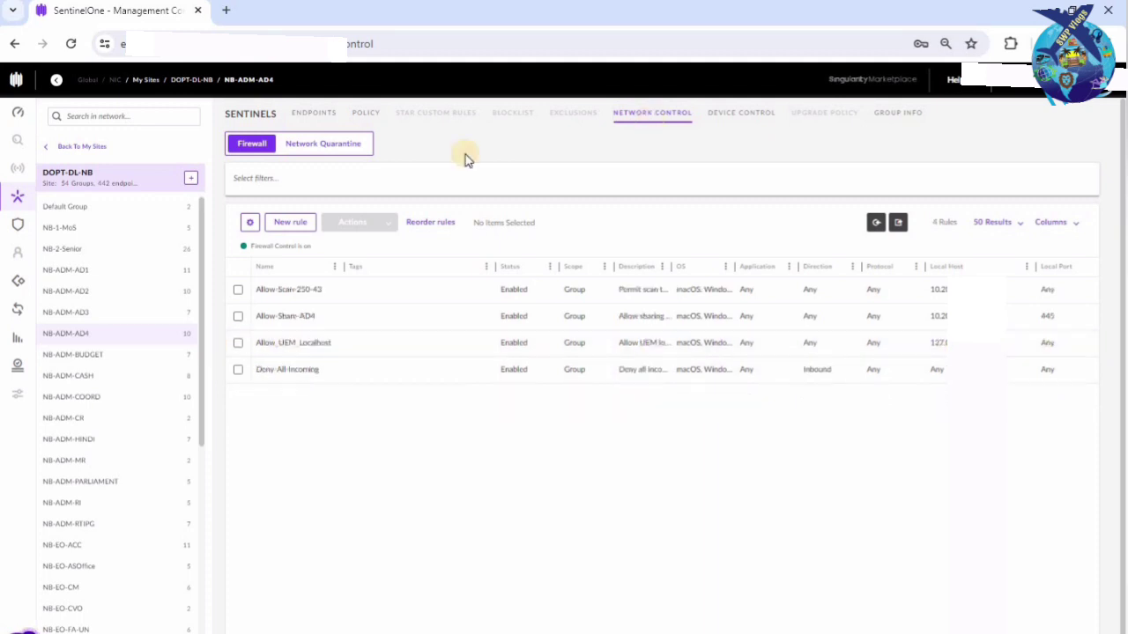
{"action": "left_click", "coordinate": [285, 226]}
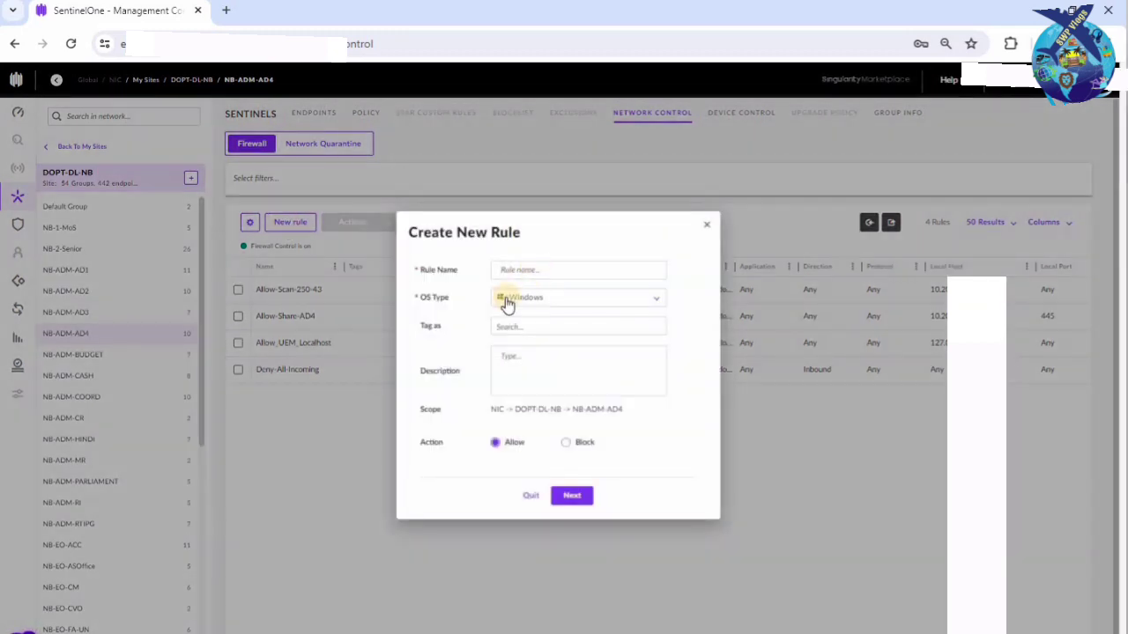
{"action": "left_click", "coordinate": [523, 299]}
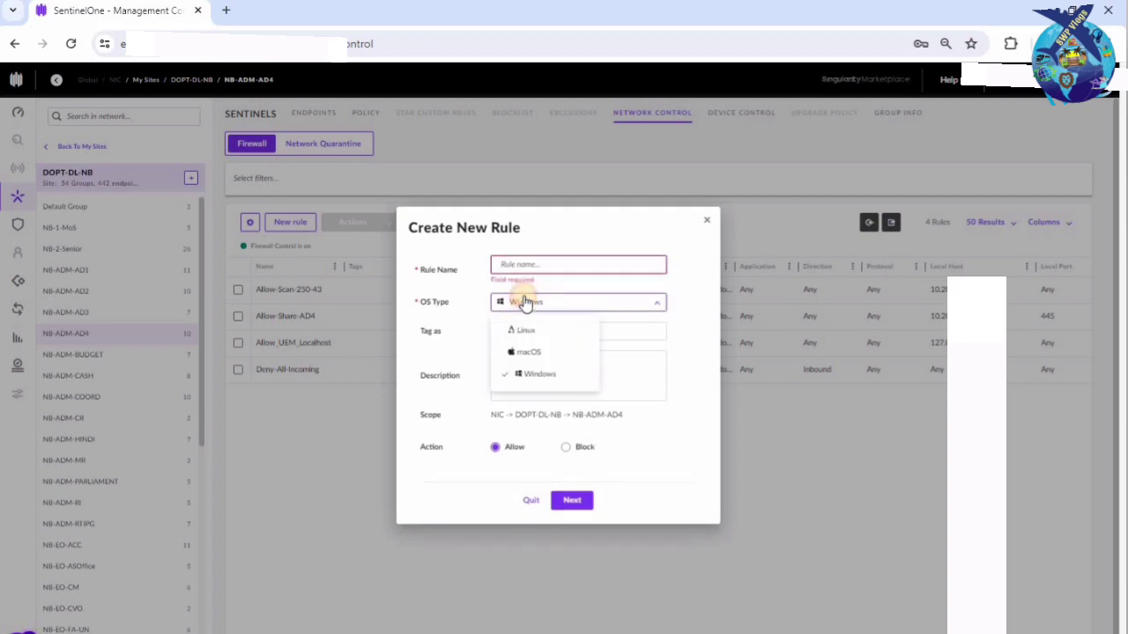
{"action": "left_click", "coordinate": [524, 302]}
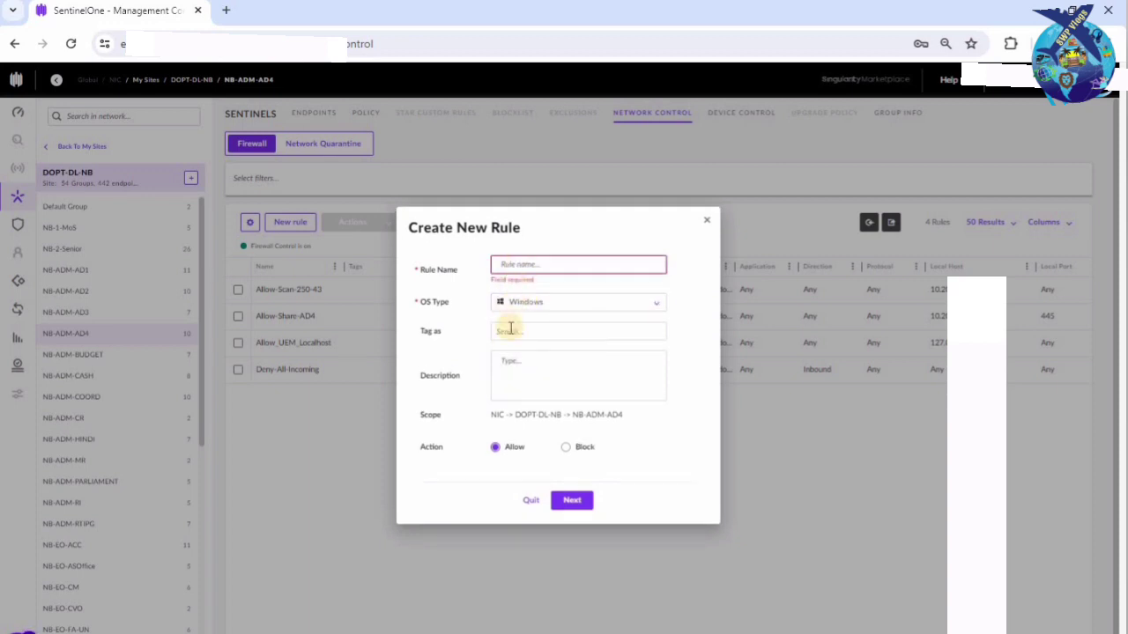
{"action": "left_click", "coordinate": [514, 265]}
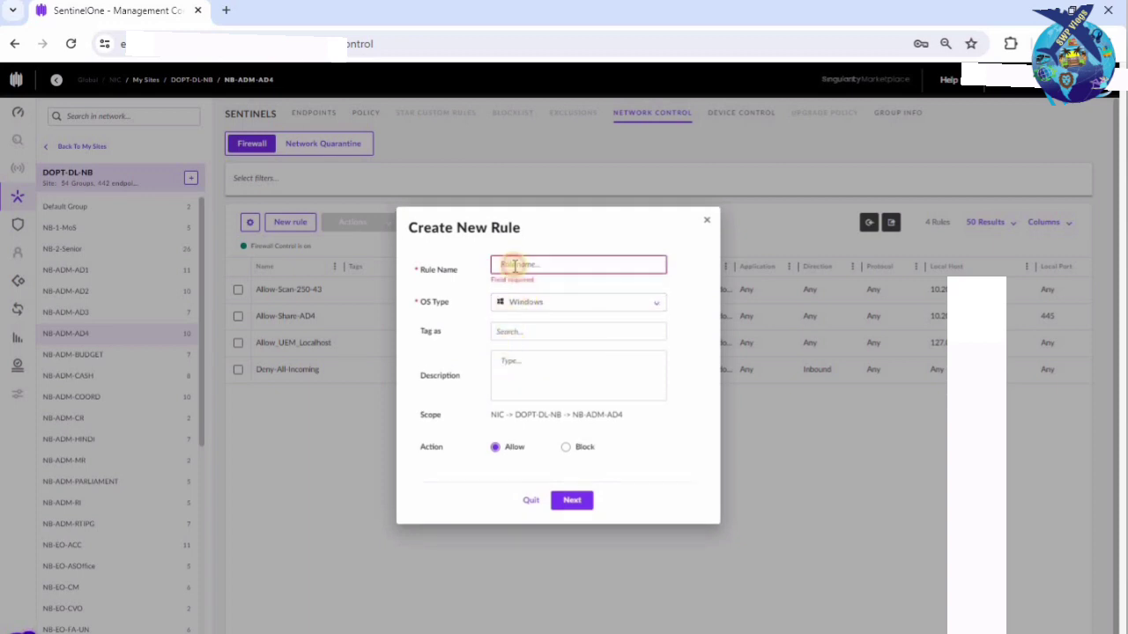
{"action": "type", "text": "All"}
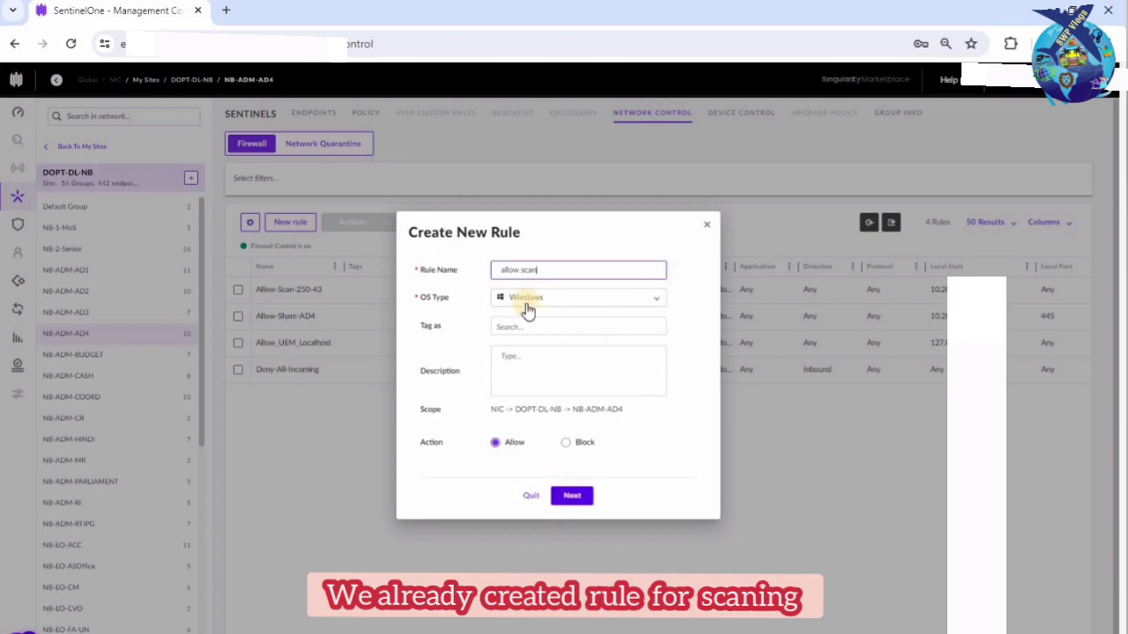
{"action": "left_click", "coordinate": [705, 230]}
Open the existing Allow-Scan-250-43 rule for editing and examine its OS types and description.
{"action": "left_click", "coordinate": [311, 293]}
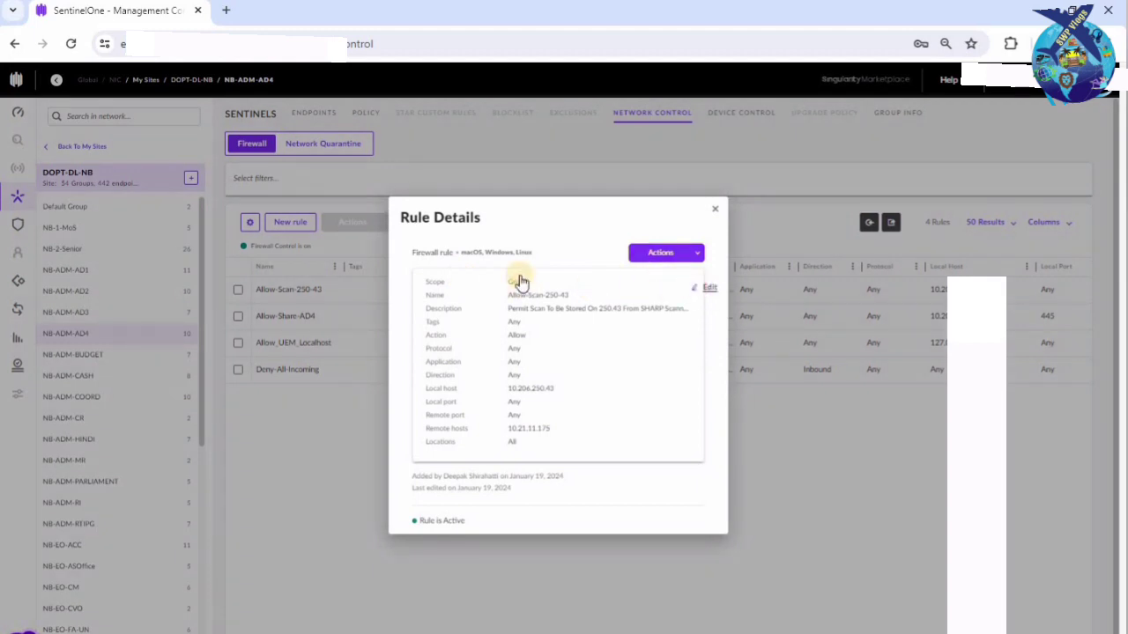
{"action": "left_click", "coordinate": [520, 280]}
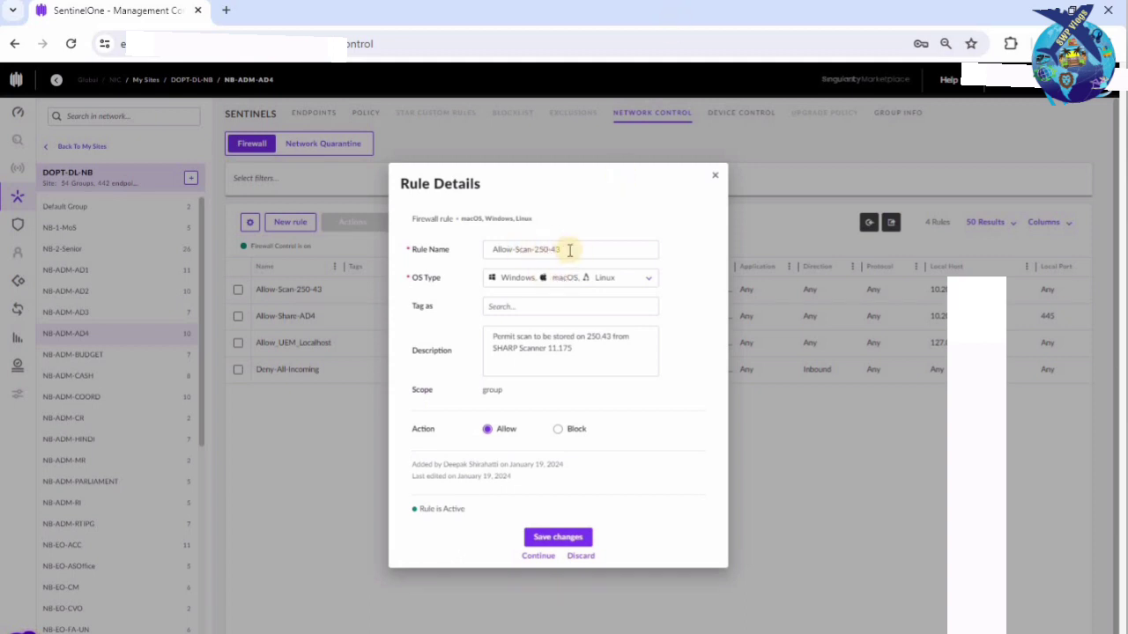
{"action": "left_click", "coordinate": [590, 281]}
{"action": "left_click_drag", "start_coordinate": [504, 338], "coordinate": [608, 341]}
{"action": "left_click", "coordinate": [608, 337]}
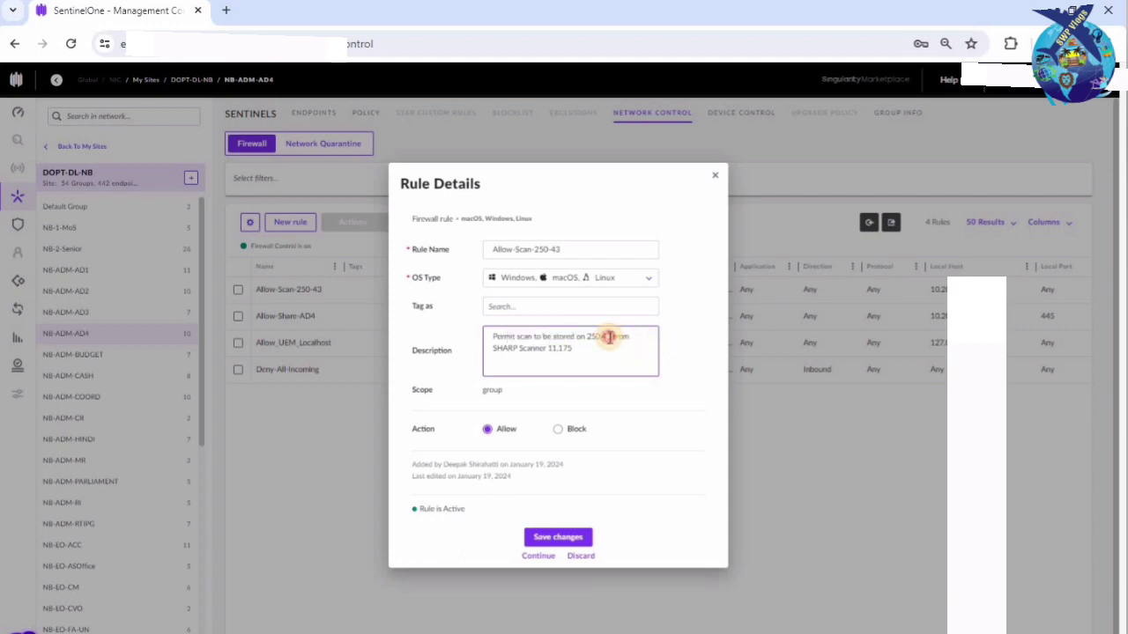
{"action": "double_click", "coordinate": [592, 337]}
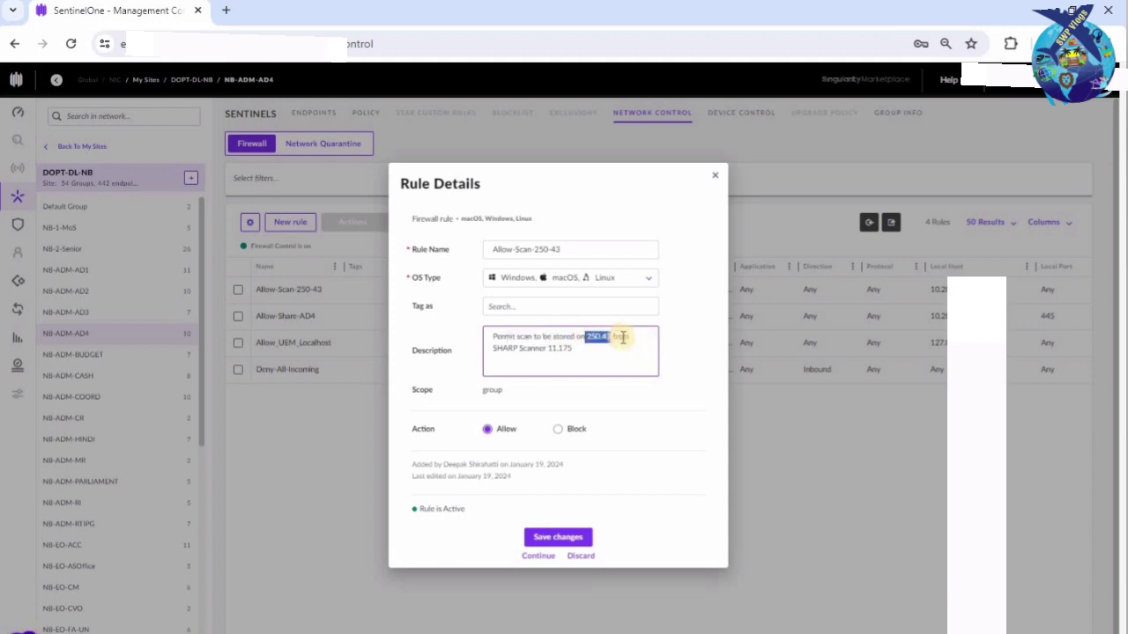
{"action": "left_click", "coordinate": [577, 350]}
{"action": "double_click", "coordinate": [579, 349]}
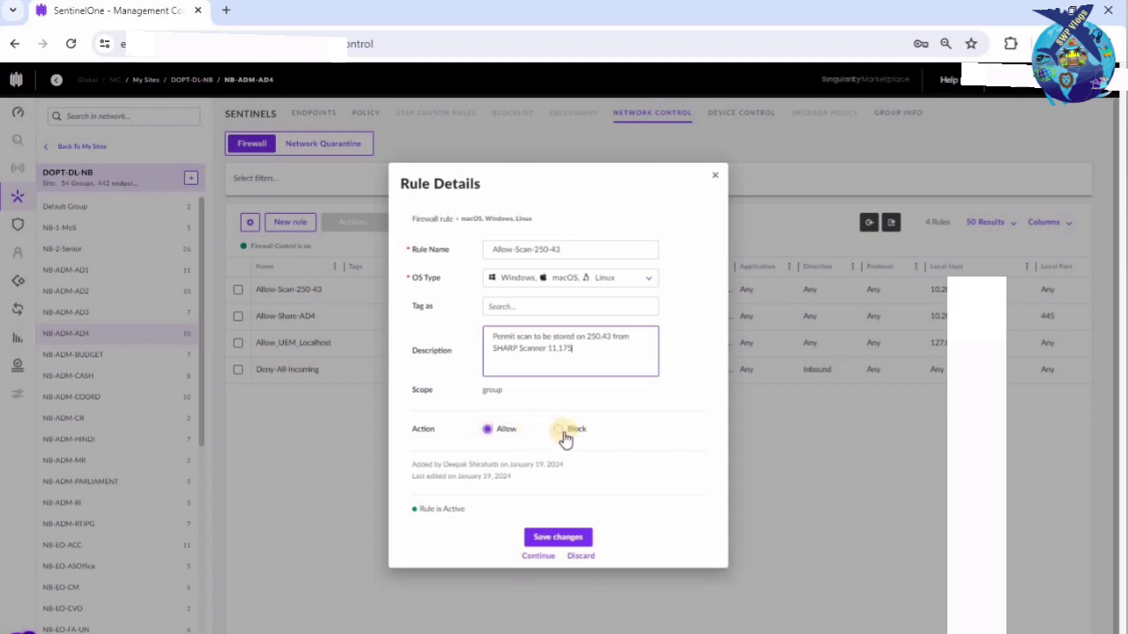
Check the local host and remote host addresses in the Allow-Scan-250-43 rule's parameters, and save the rule.
{"action": "left_click", "coordinate": [536, 556]}
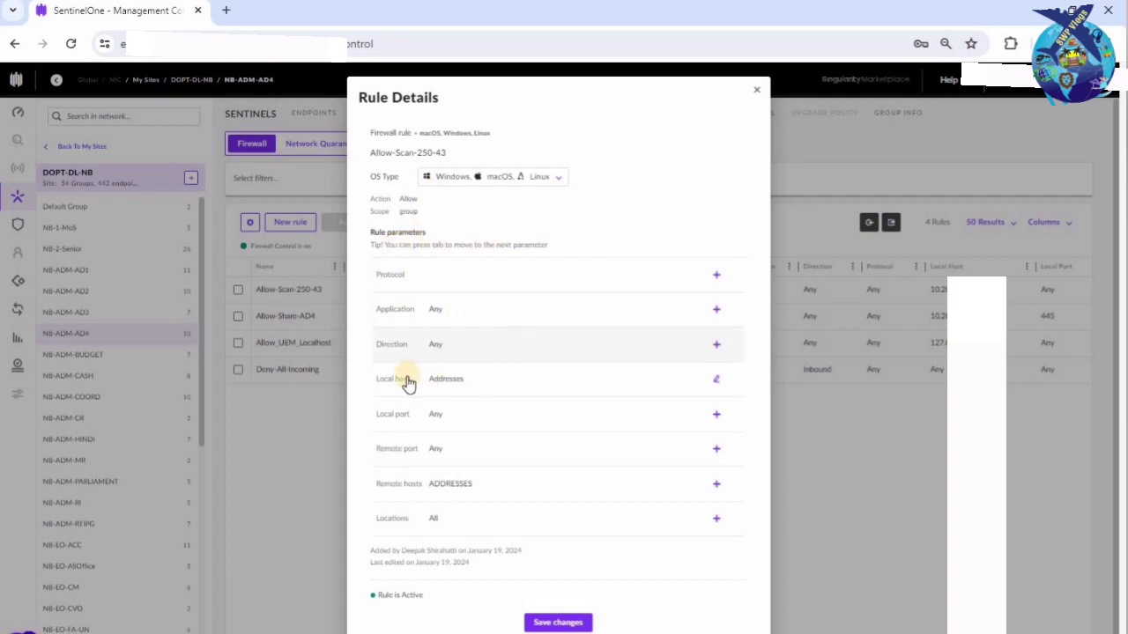
{"action": "left_click", "coordinate": [719, 381]}
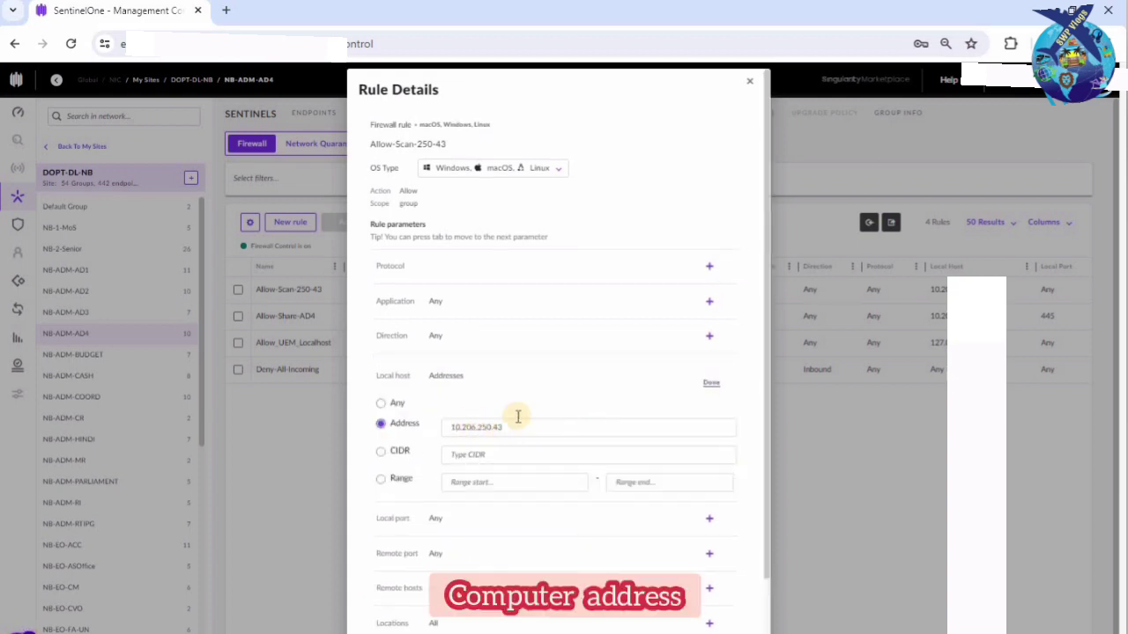
{"action": "left_click", "coordinate": [711, 385]}
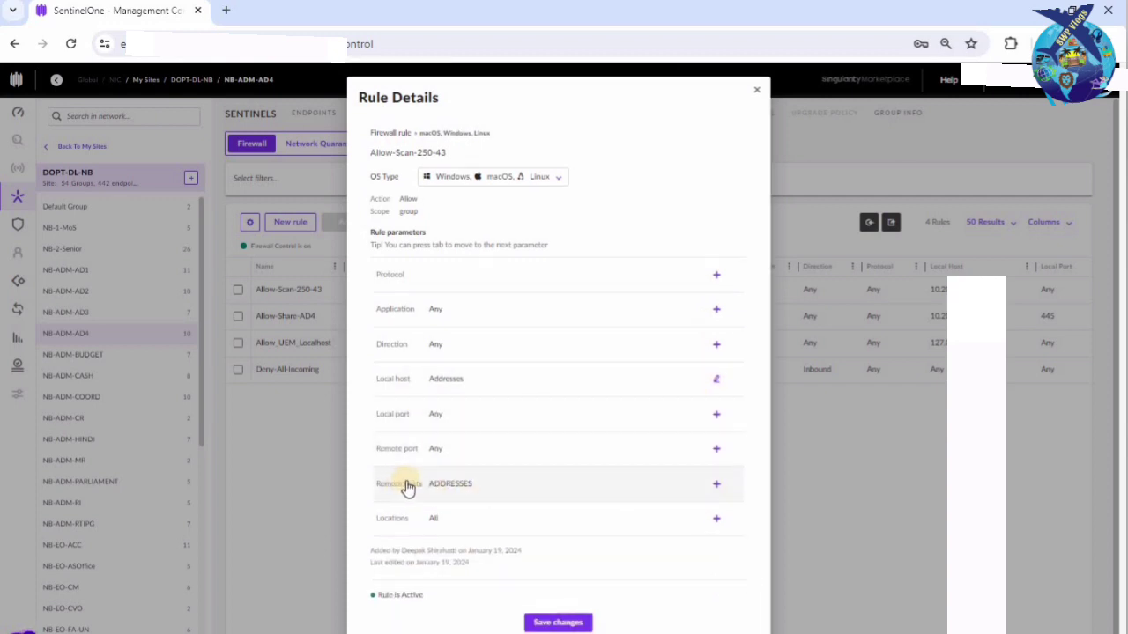
{"action": "left_click", "coordinate": [710, 484]}
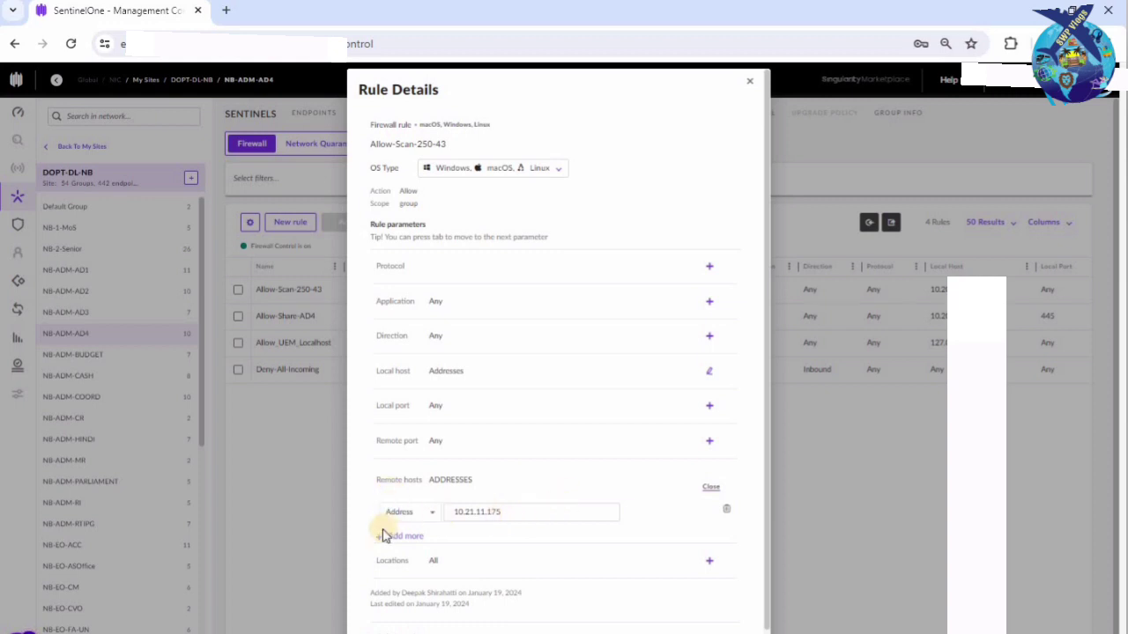
{"action": "left_click", "coordinate": [708, 485]}
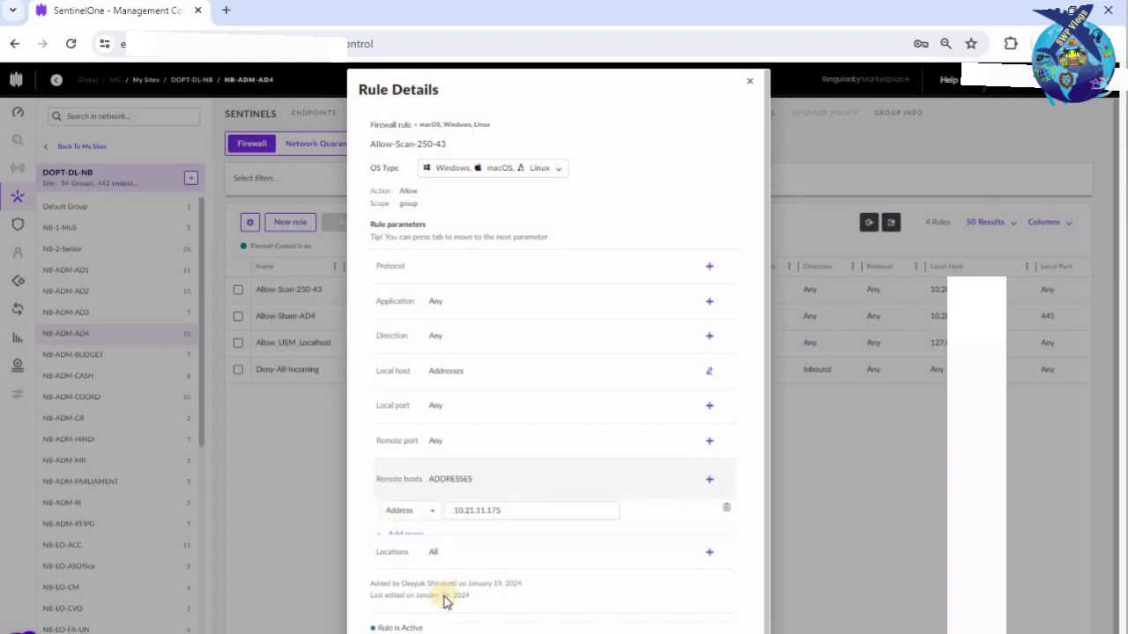
{"action": "left_click", "coordinate": [563, 622]}
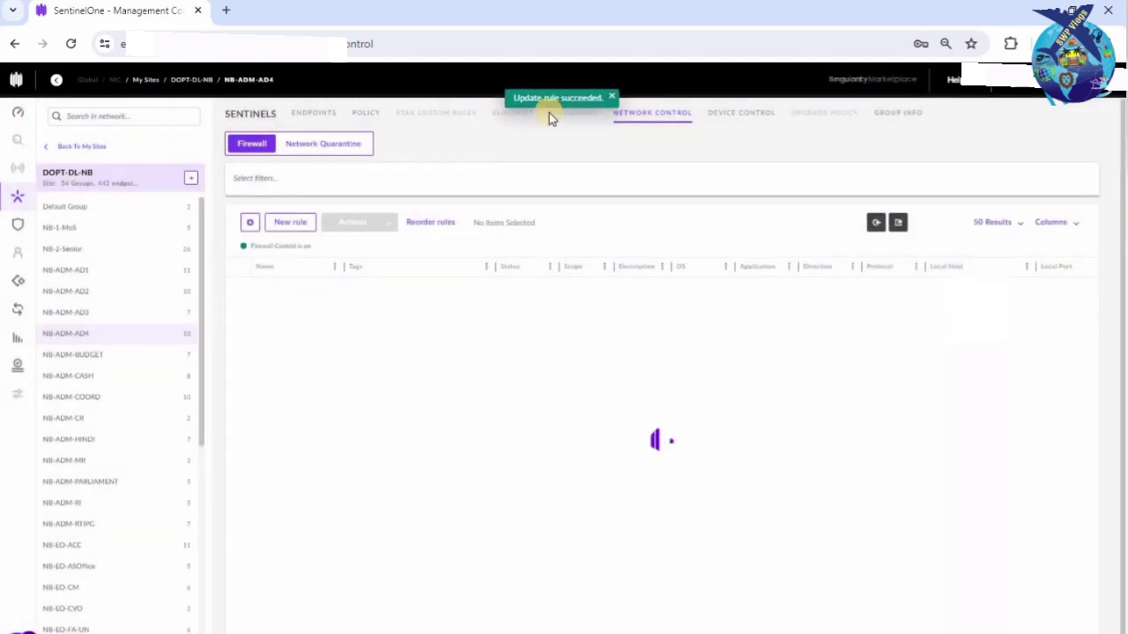